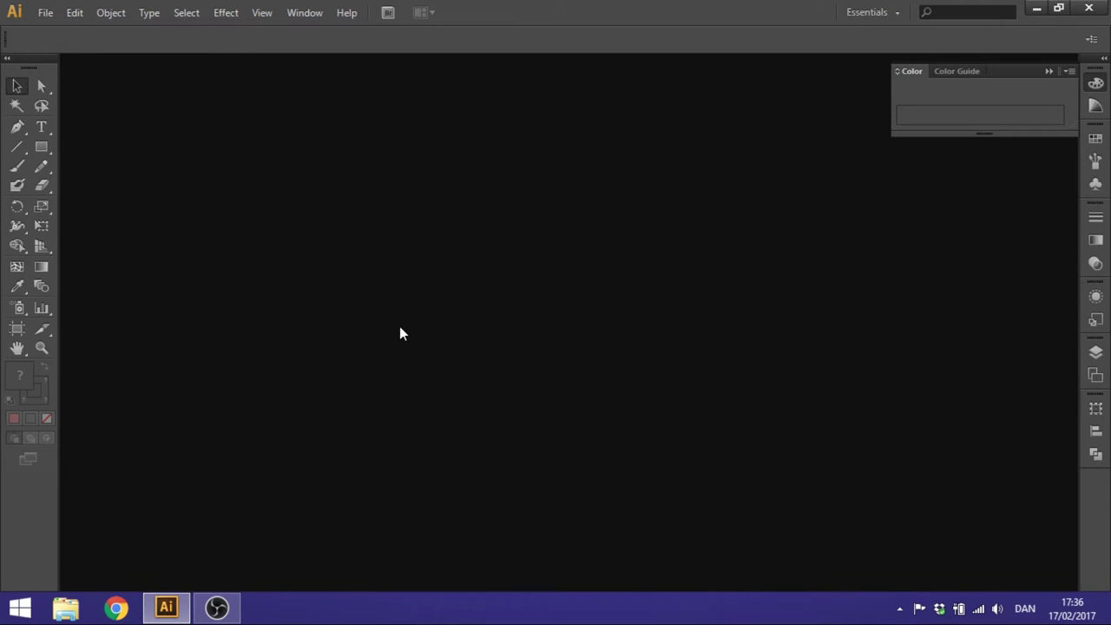
Create a new 1920 × 1080 px document, Untitled-1, from File > New
click(53, 15)
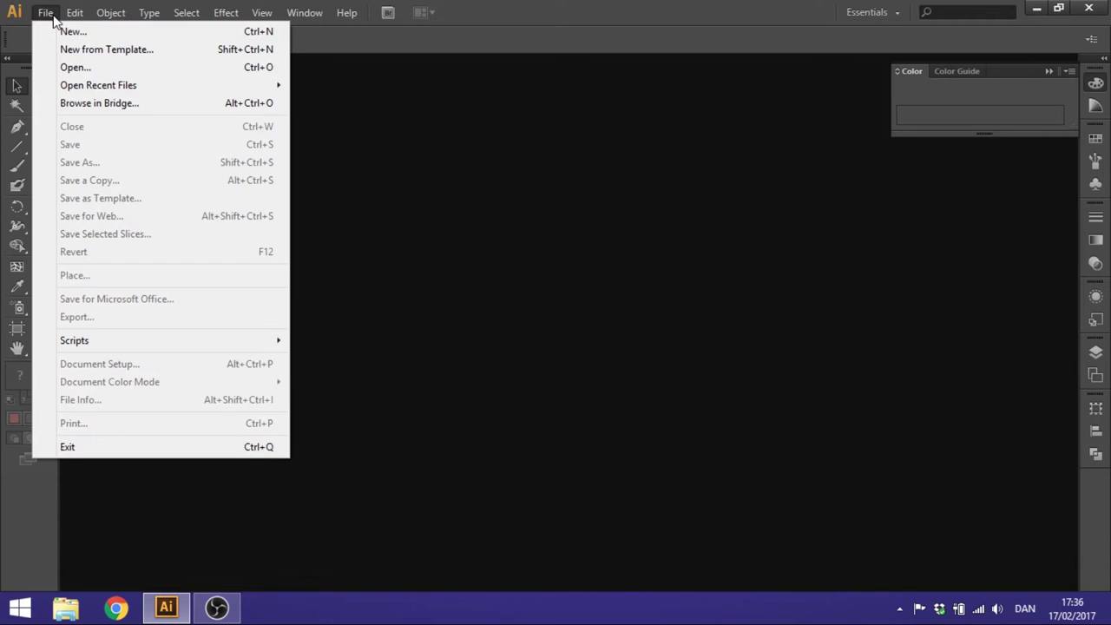
click(61, 32)
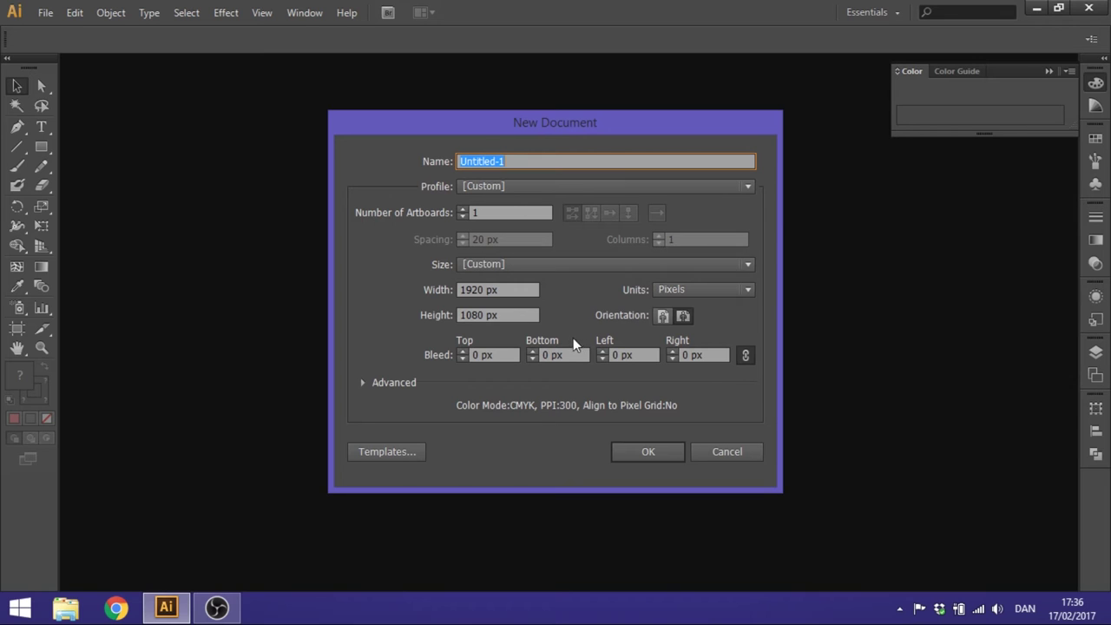
click(649, 451)
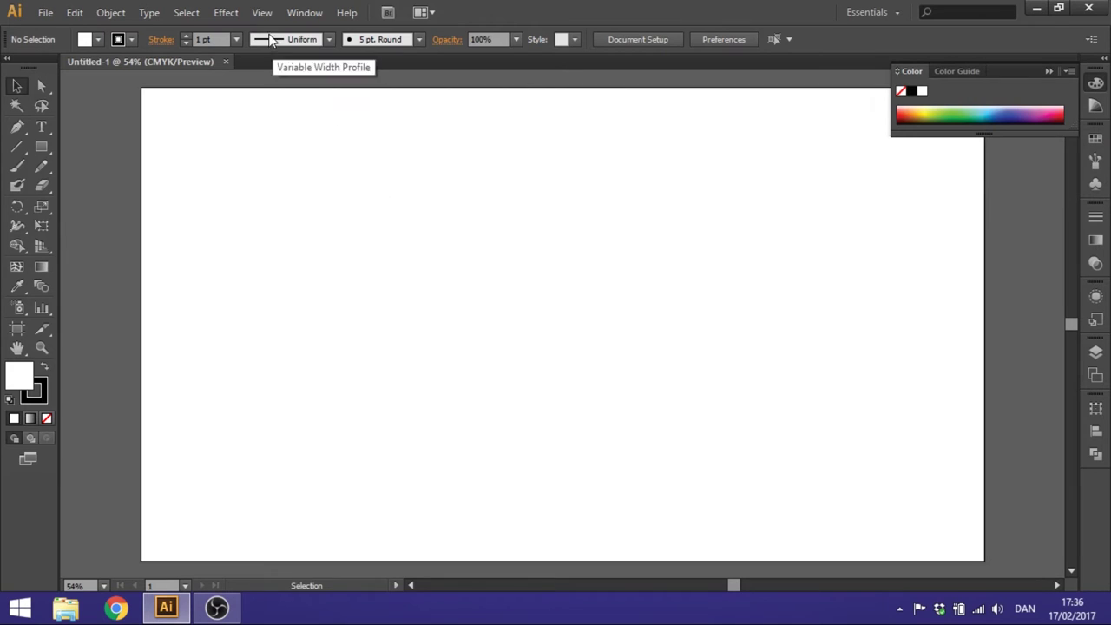
Turn on Snap to Grid and Show Grid, and open the Pathfinder panel
click(261, 12)
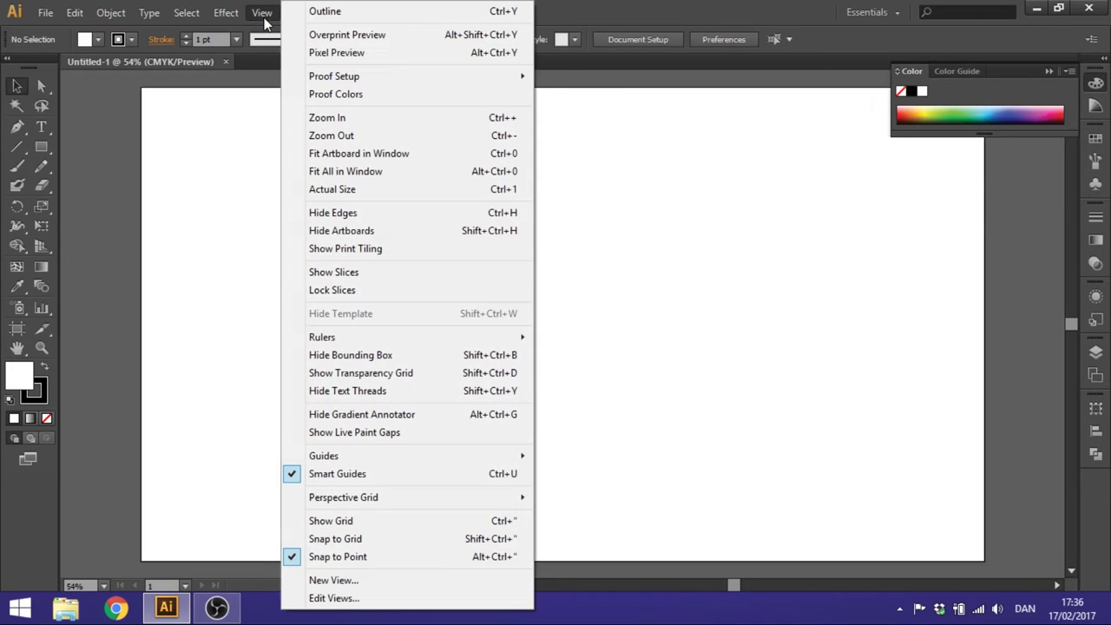
click(374, 538)
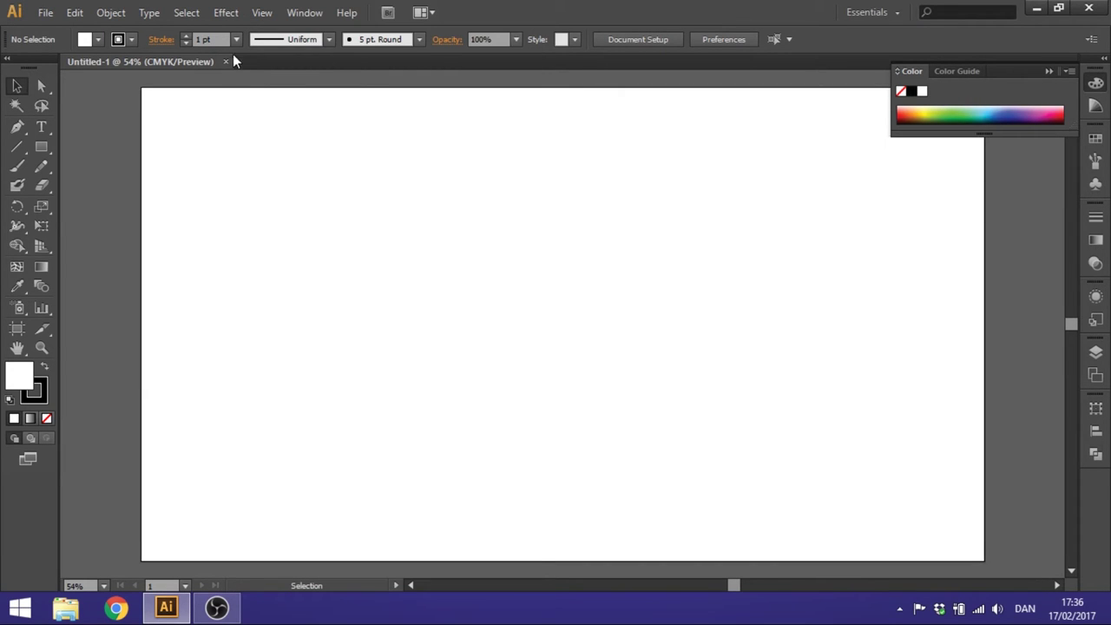
click(262, 13)
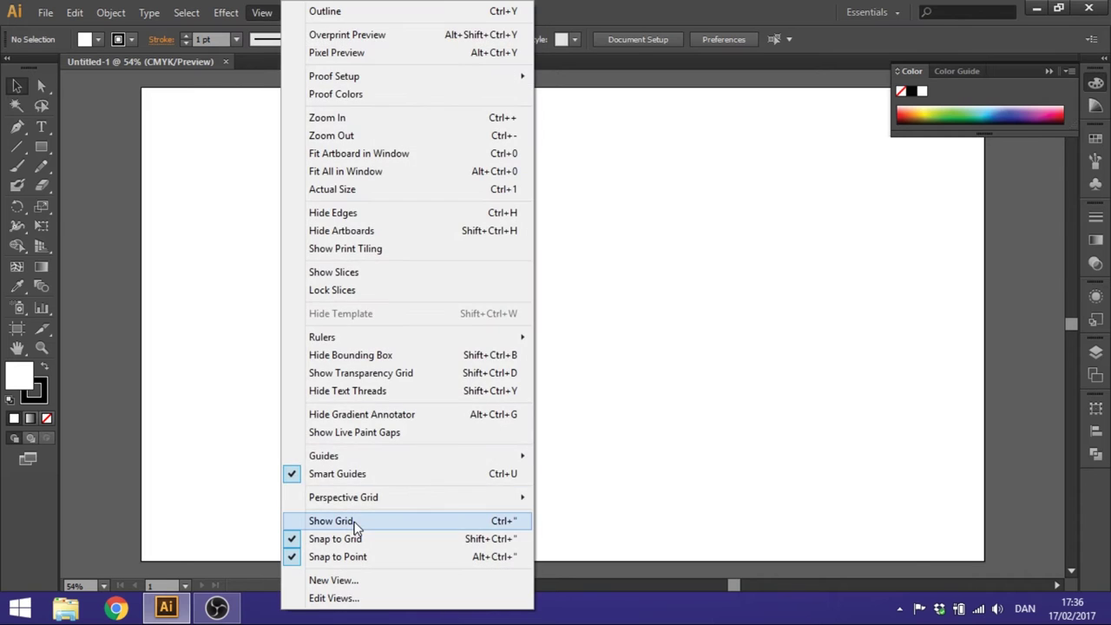
click(353, 521)
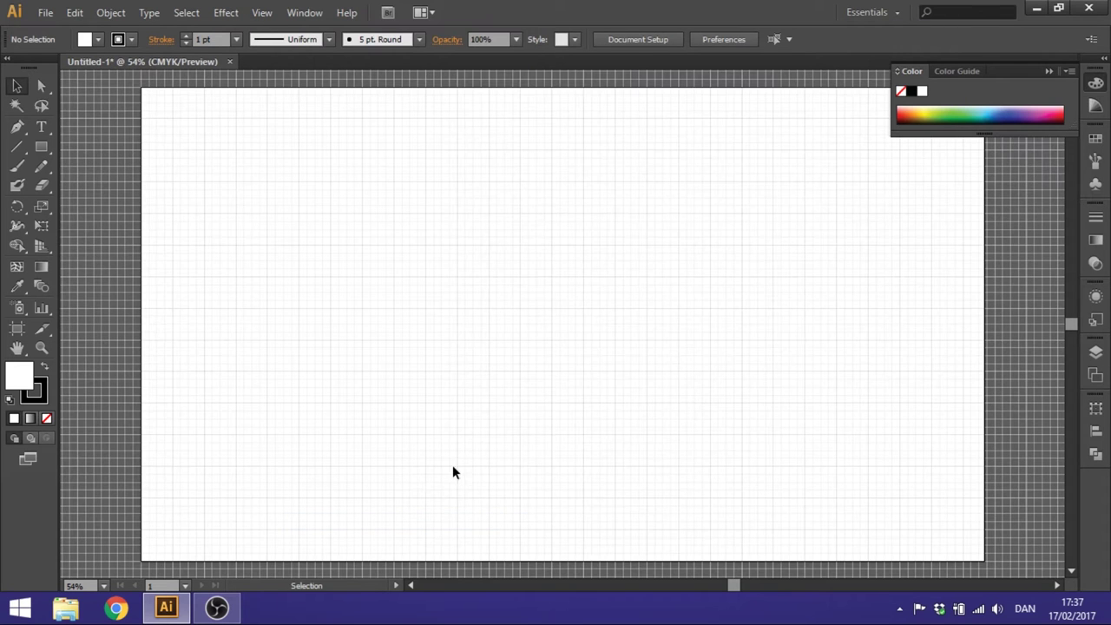
click(305, 13)
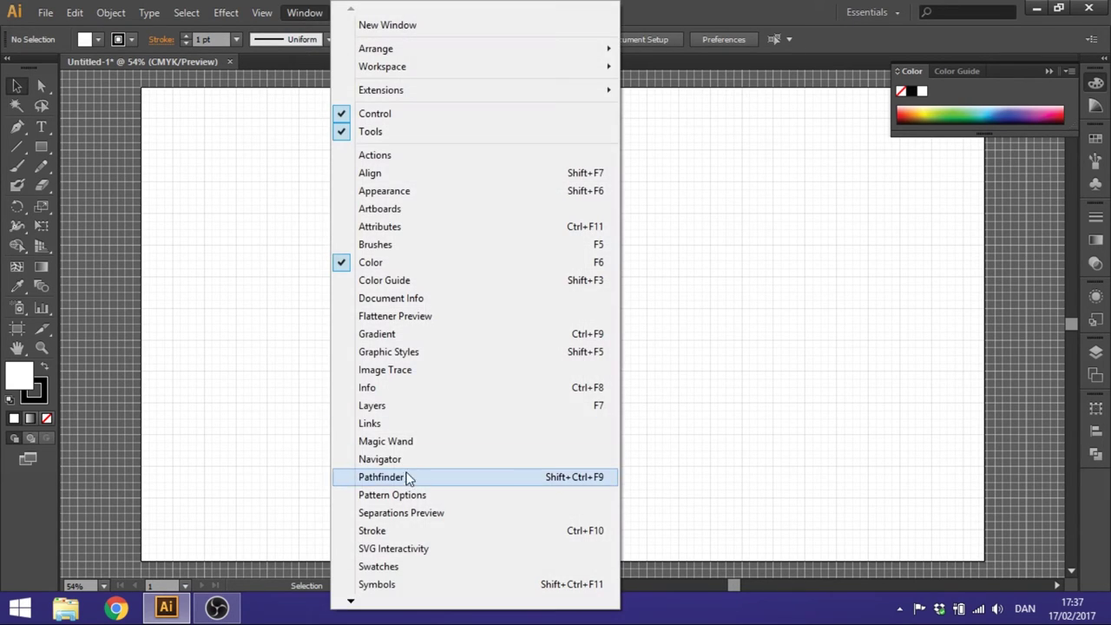
click(408, 478)
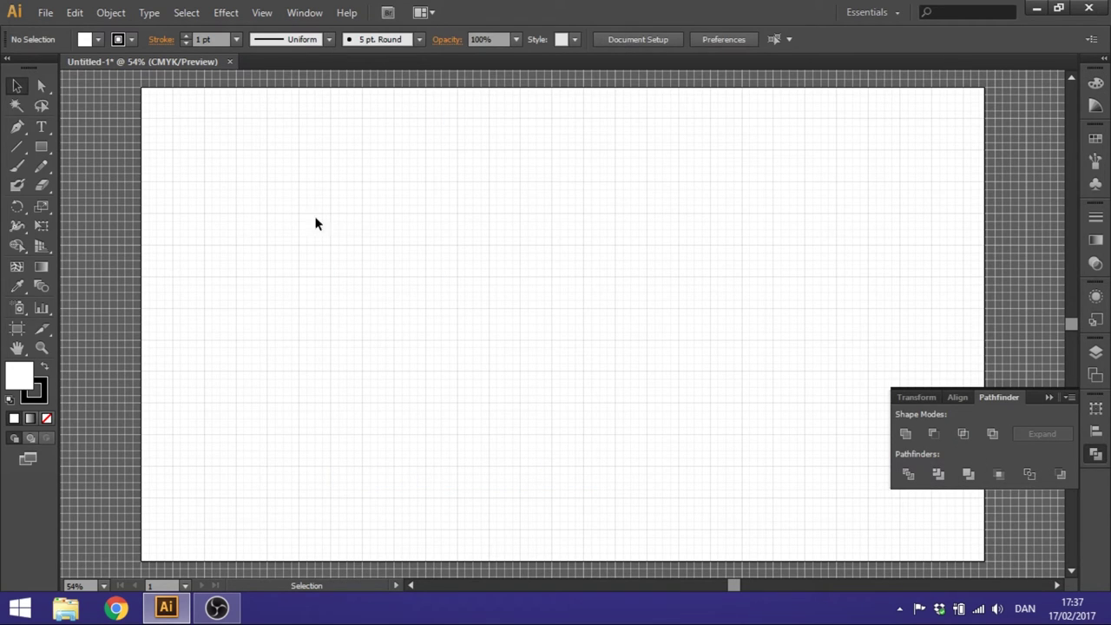
Zoom the artboard to 150% and draw a circle in its upper middle
click(39, 348)
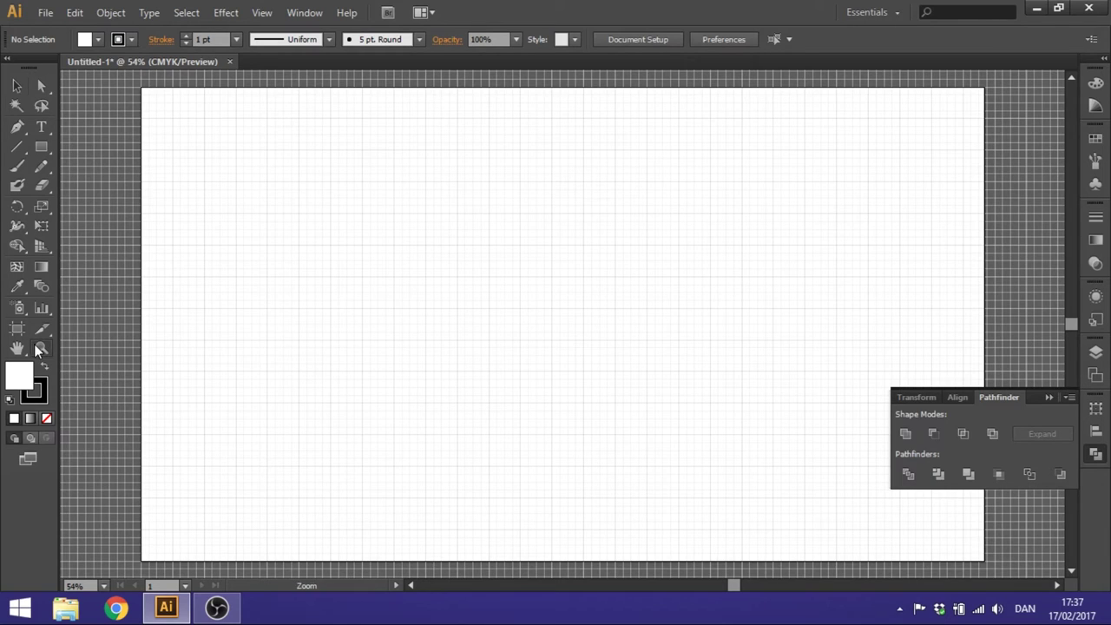
click(550, 290)
click(551, 289)
click(548, 295)
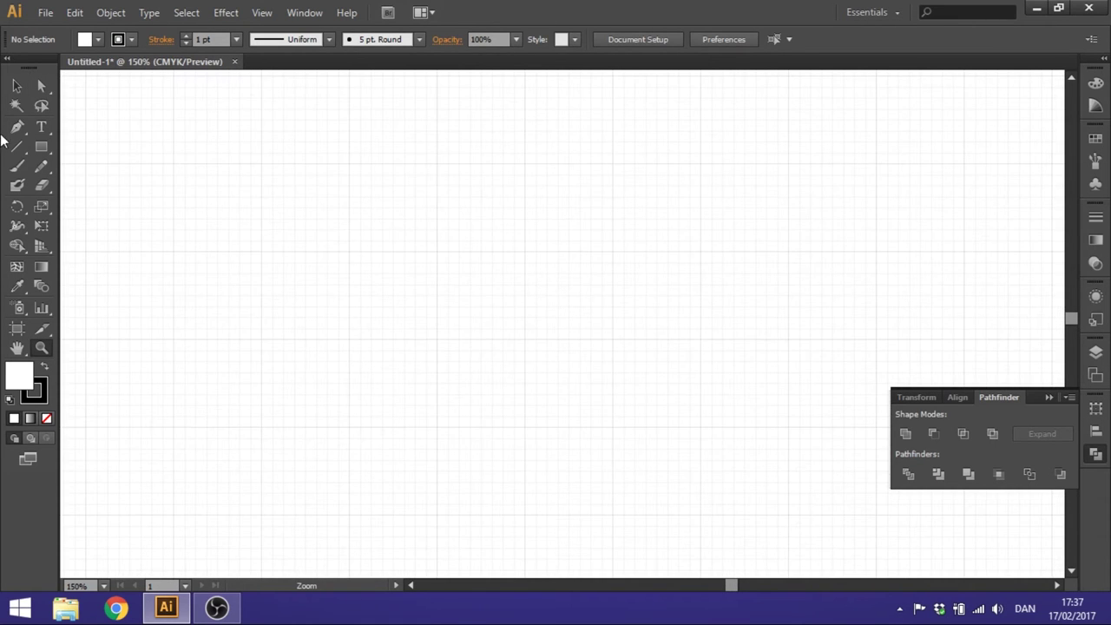
click(42, 148)
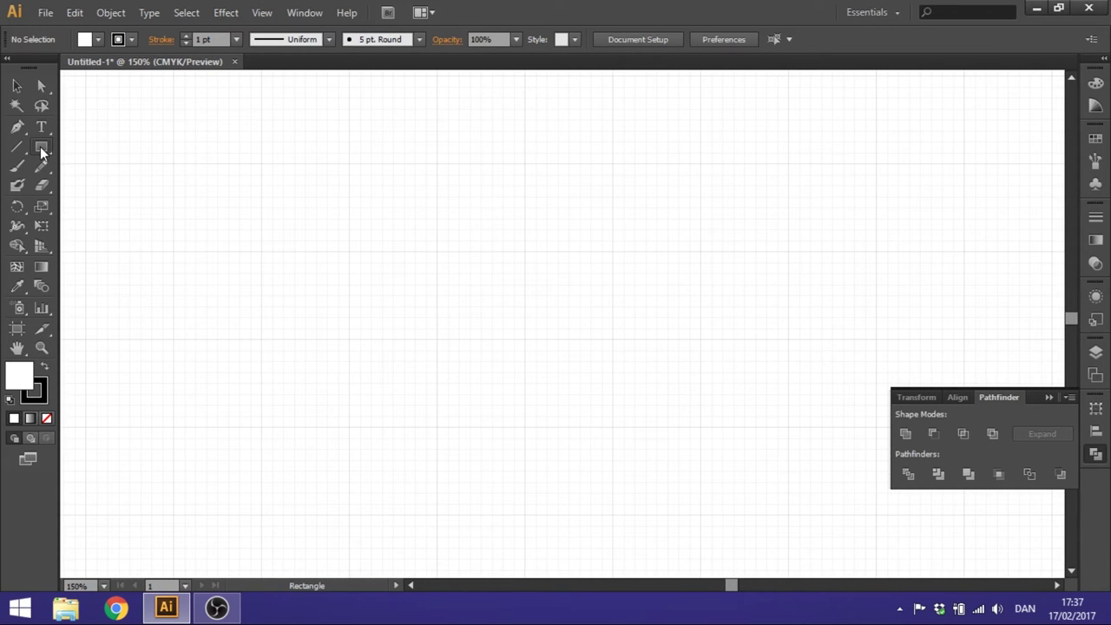
drag(42, 152, 113, 187)
drag(437, 165, 527, 252)
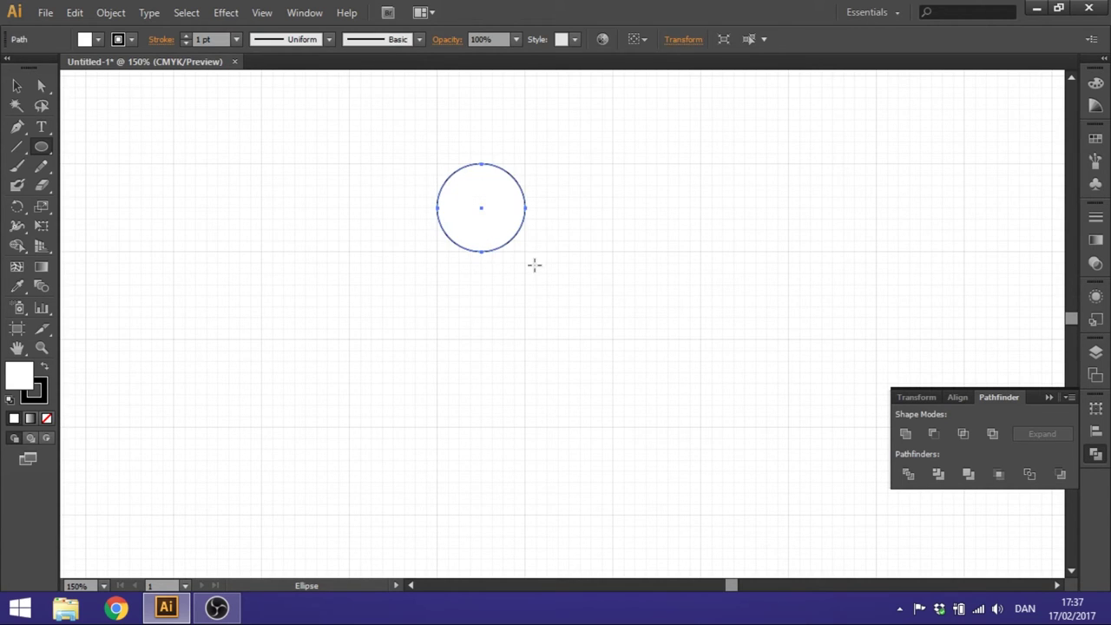
Draw a tall rectangle from the circle's left edge down over its lower half
click(45, 146)
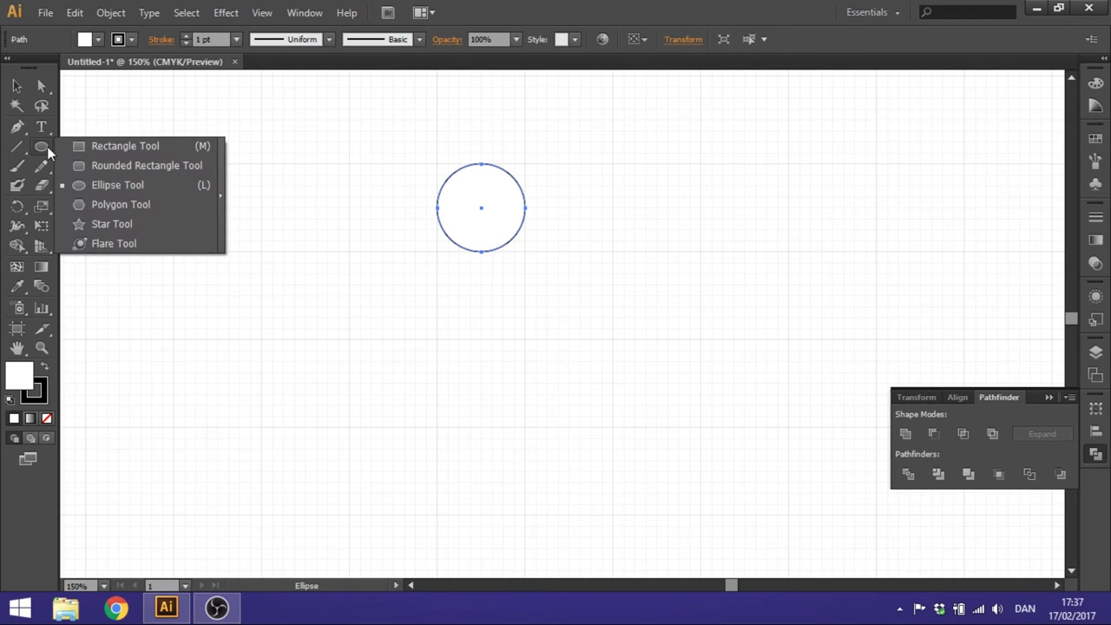
click(108, 146)
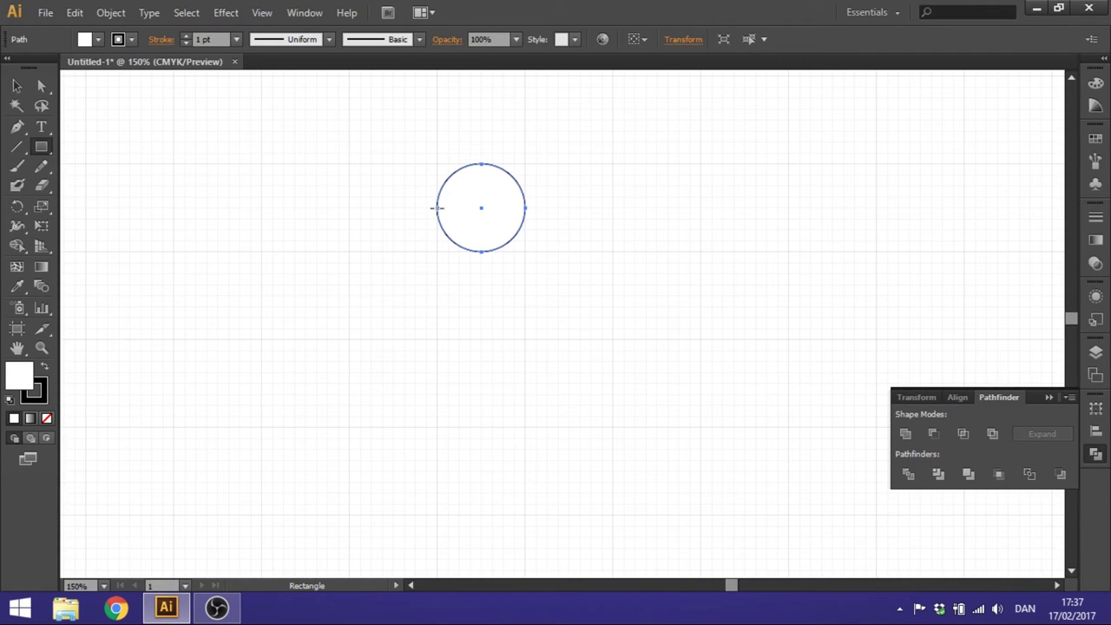
drag(437, 207, 525, 367)
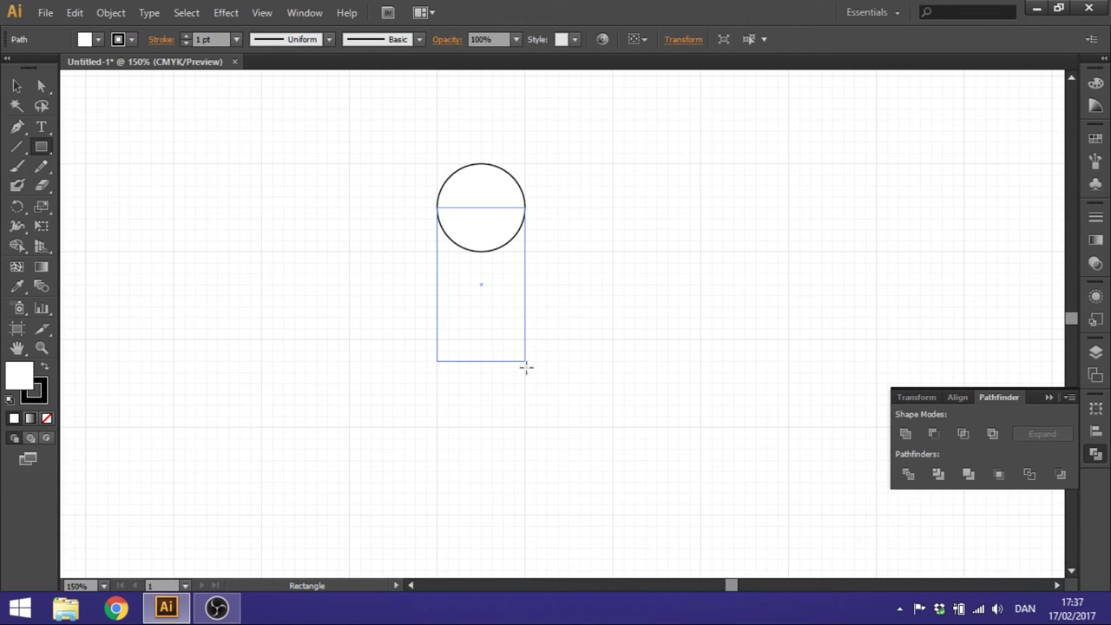
drag(526, 367, 525, 367)
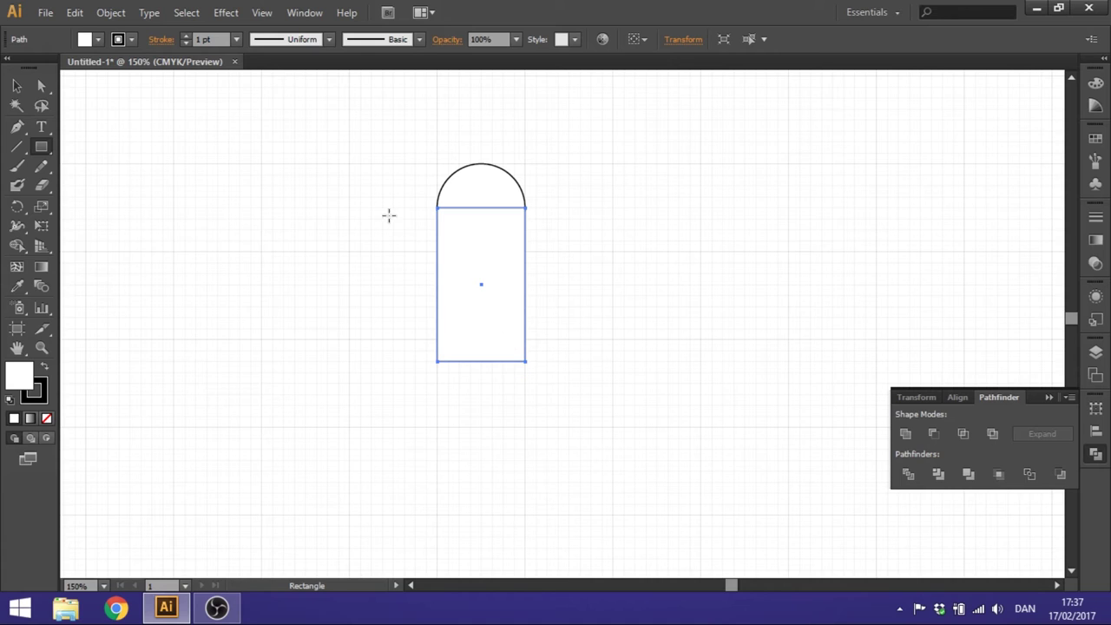
click(17, 87)
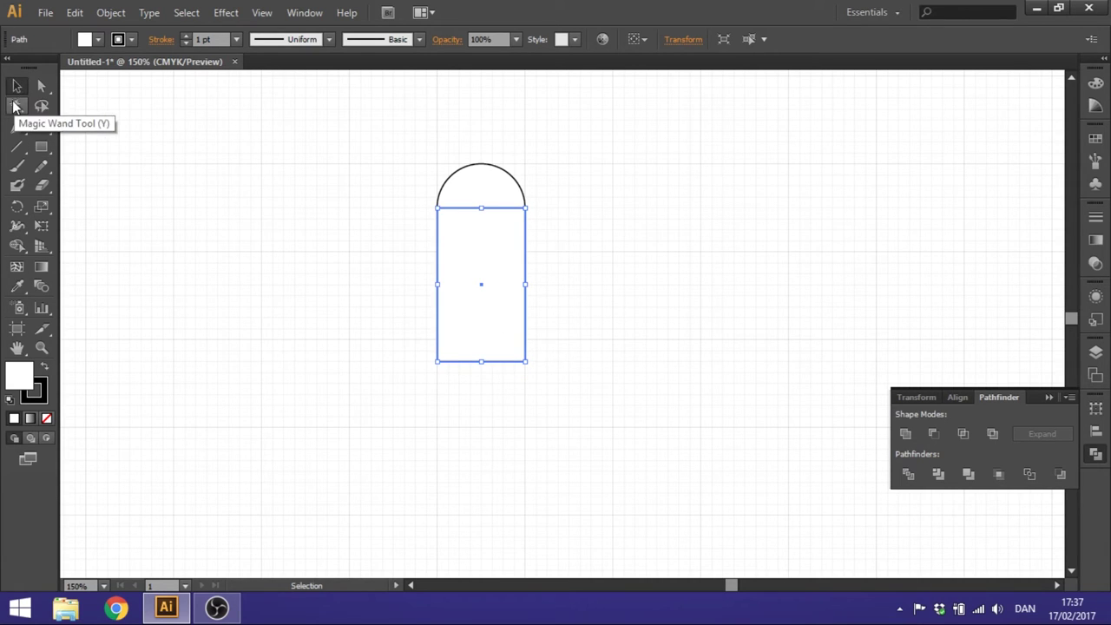
Marquee-select the circle and rectangle and Unite them in Pathfinder into one arch path
drag(359, 148, 589, 268)
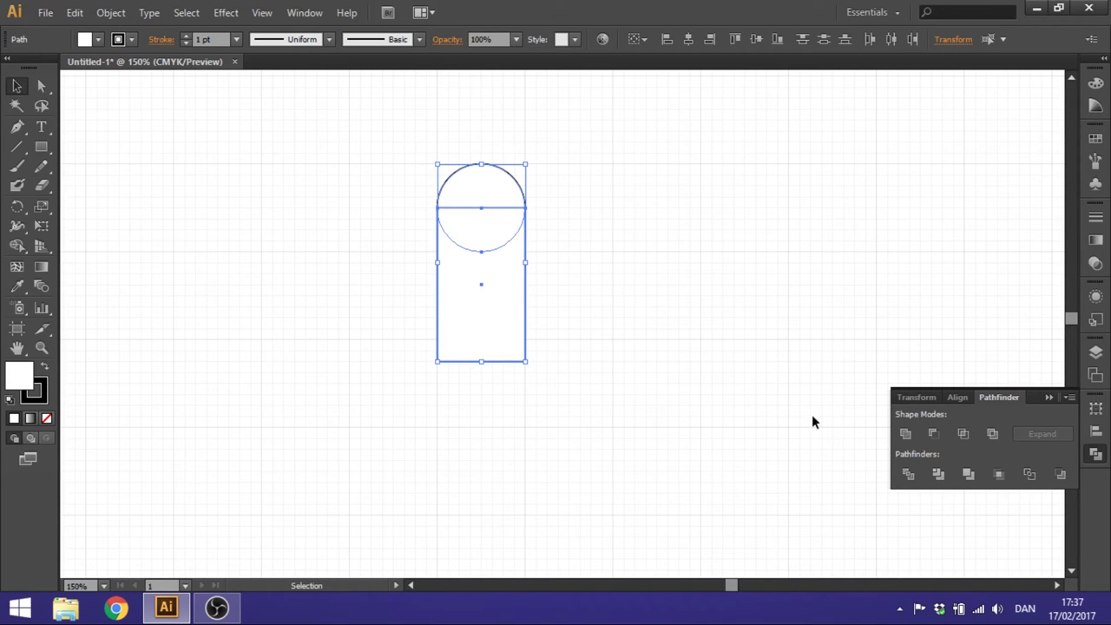
click(905, 435)
click(665, 231)
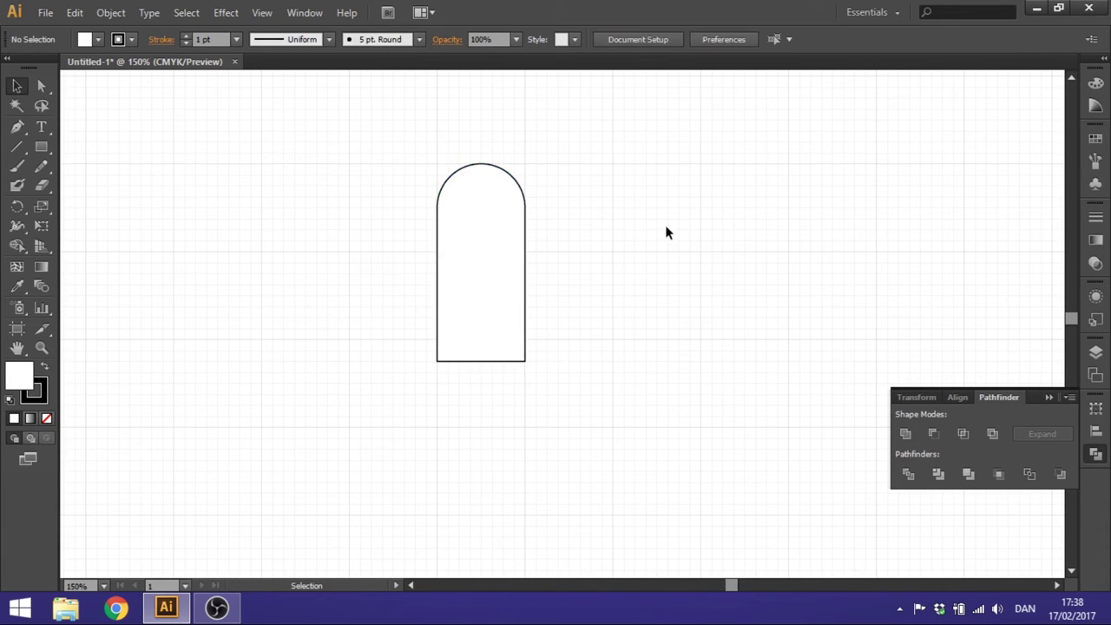
click(473, 212)
click(588, 229)
Duplicate the arch to the right, rotating the copy 45° clockwise and the original 45° counter-clockwise
click(494, 235)
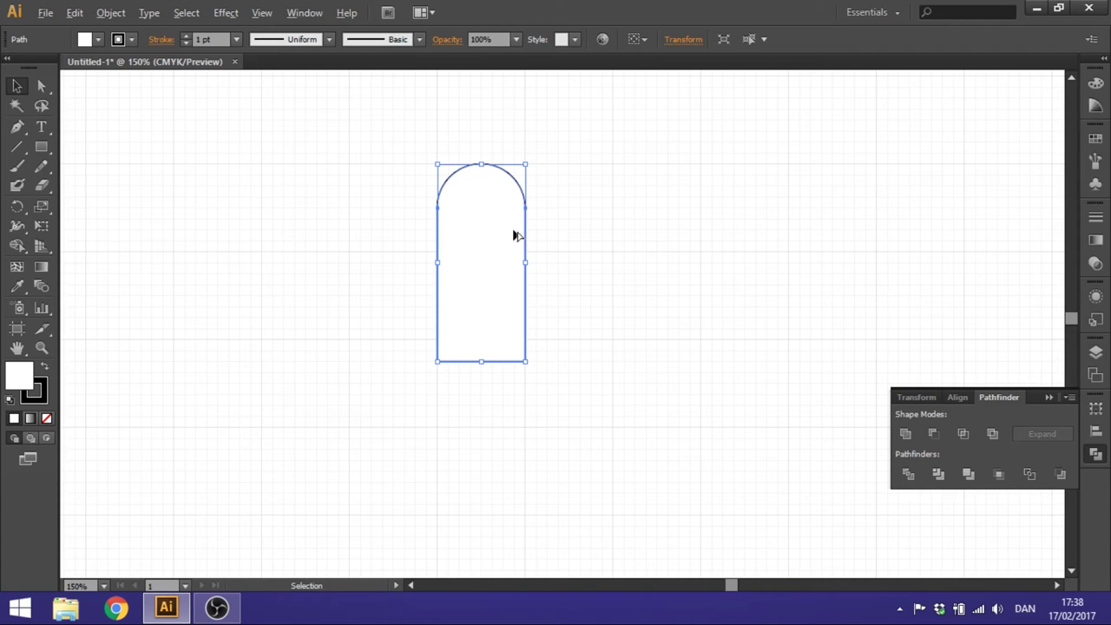
drag(491, 226, 627, 225)
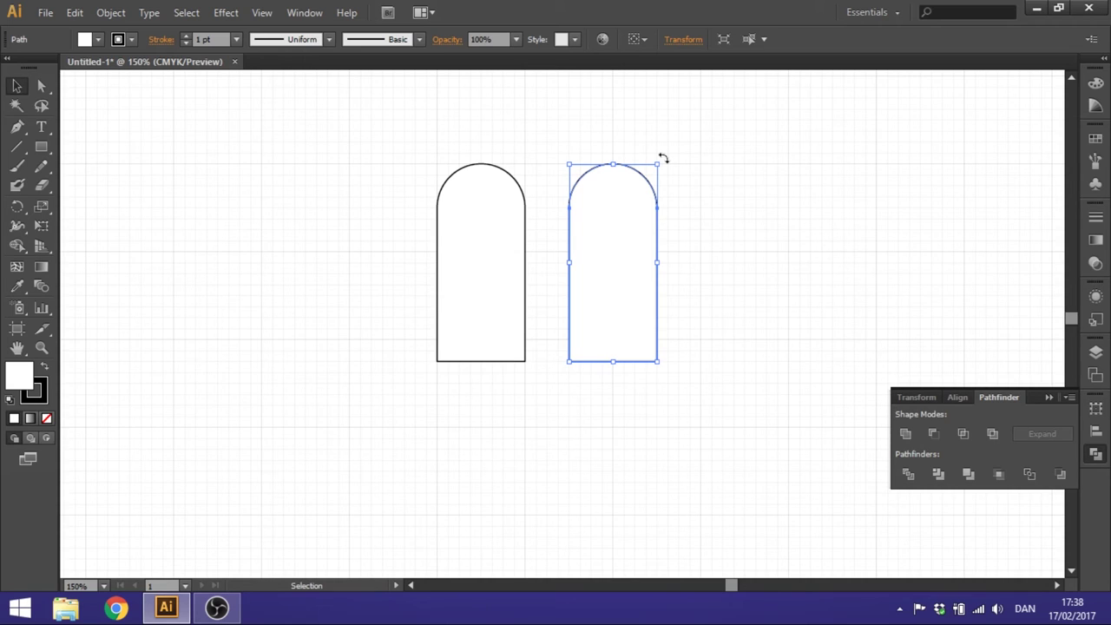
key(ctrl+shift+b)
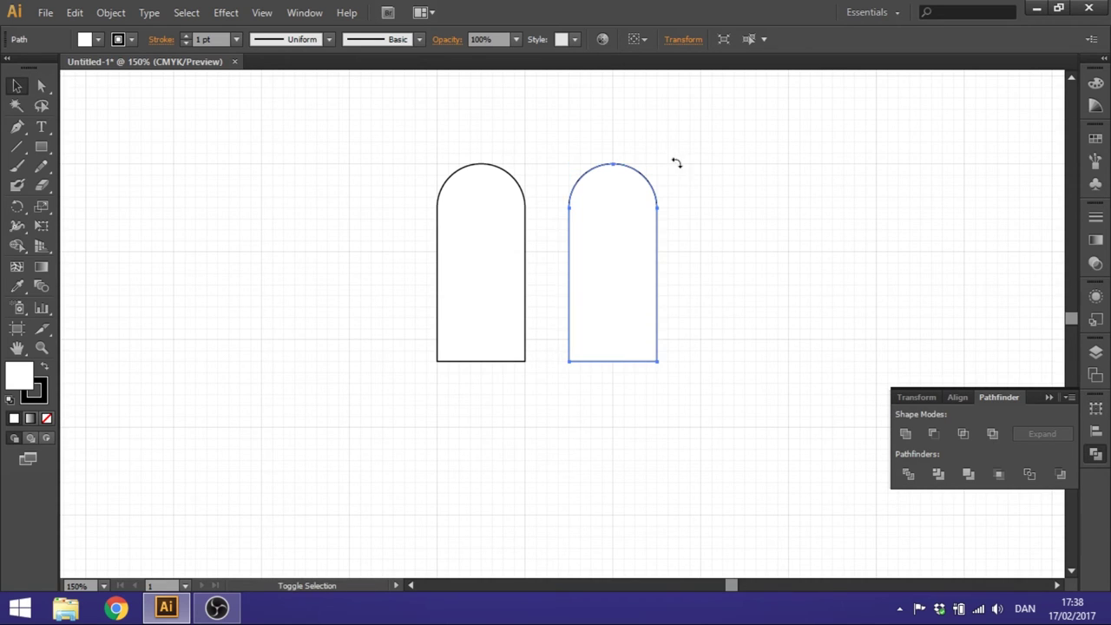
drag(704, 188, 727, 223)
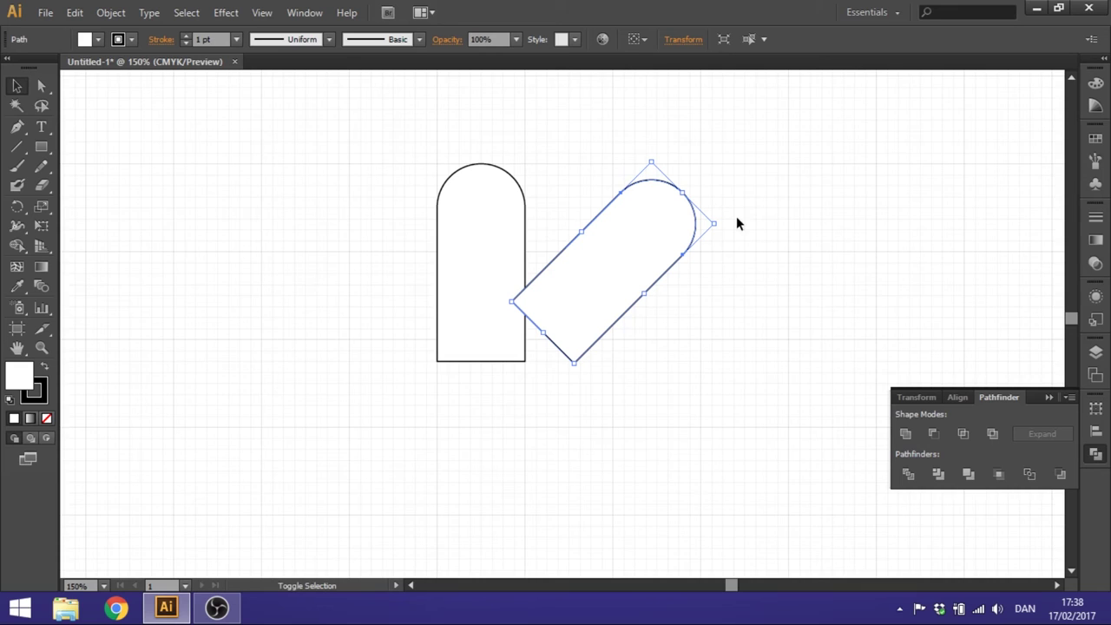
click(489, 218)
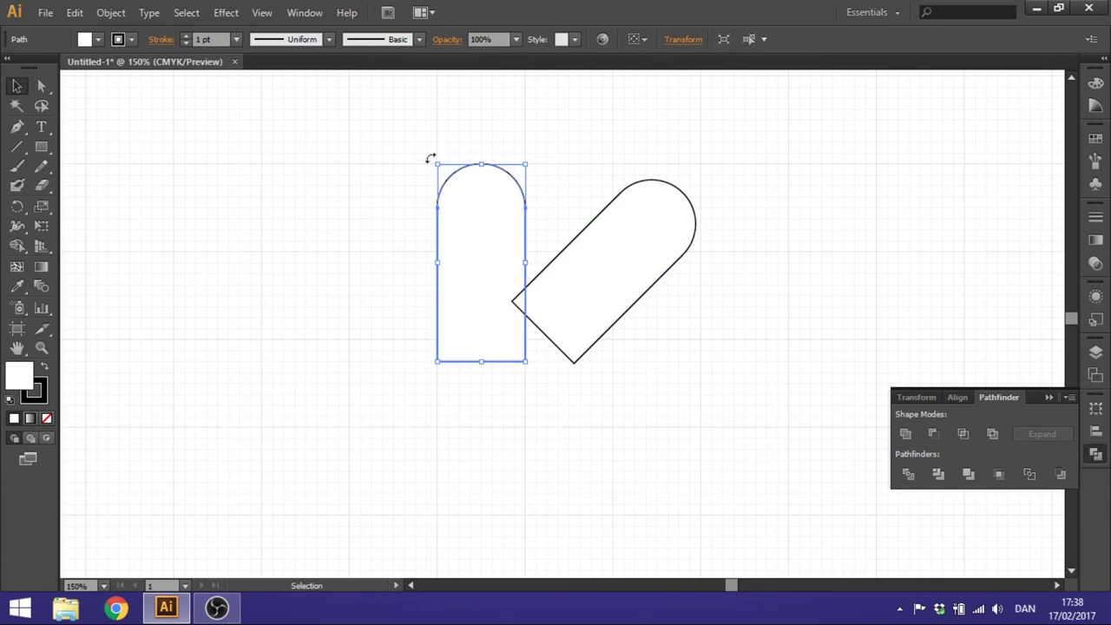
drag(430, 159, 377, 213)
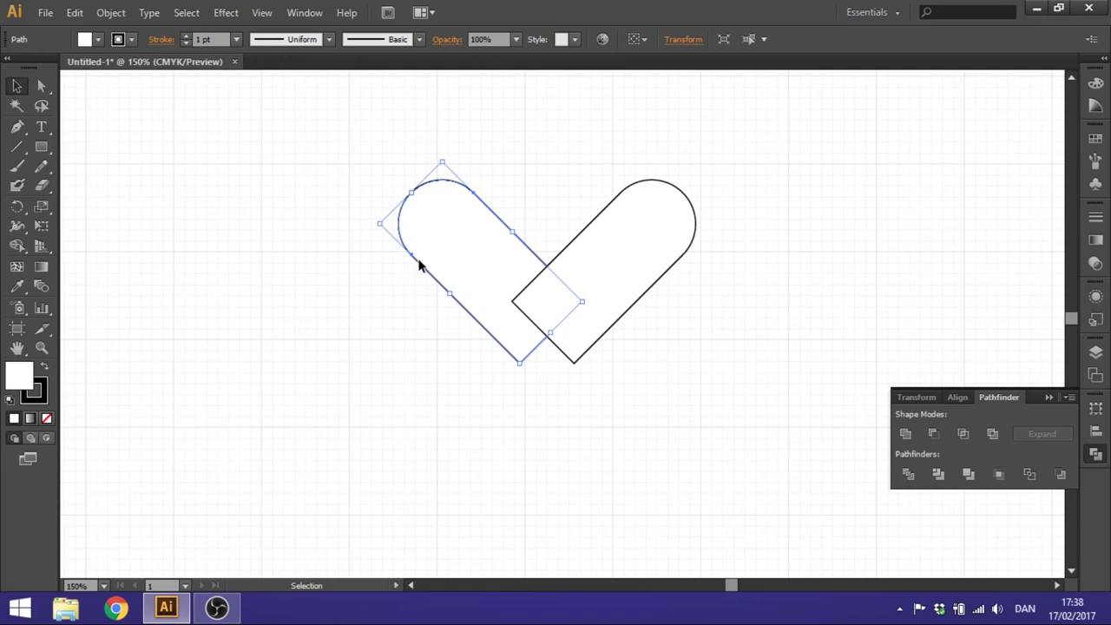
Nudge the left tilted arch right with Shift+Right Arrow twice until it overlaps the right arch
click(537, 181)
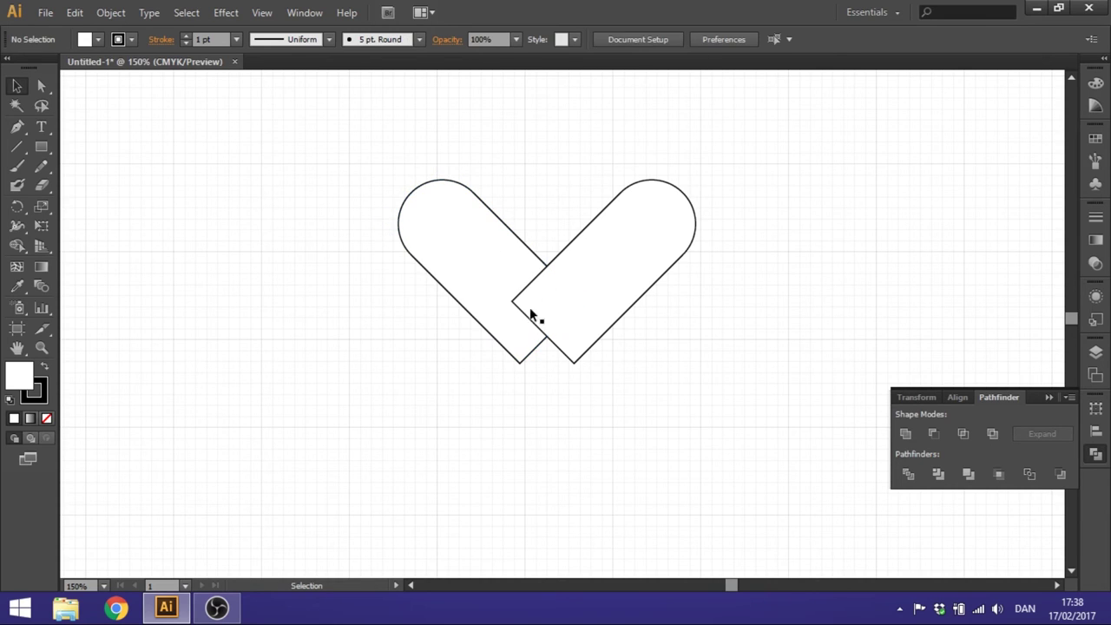
click(436, 247)
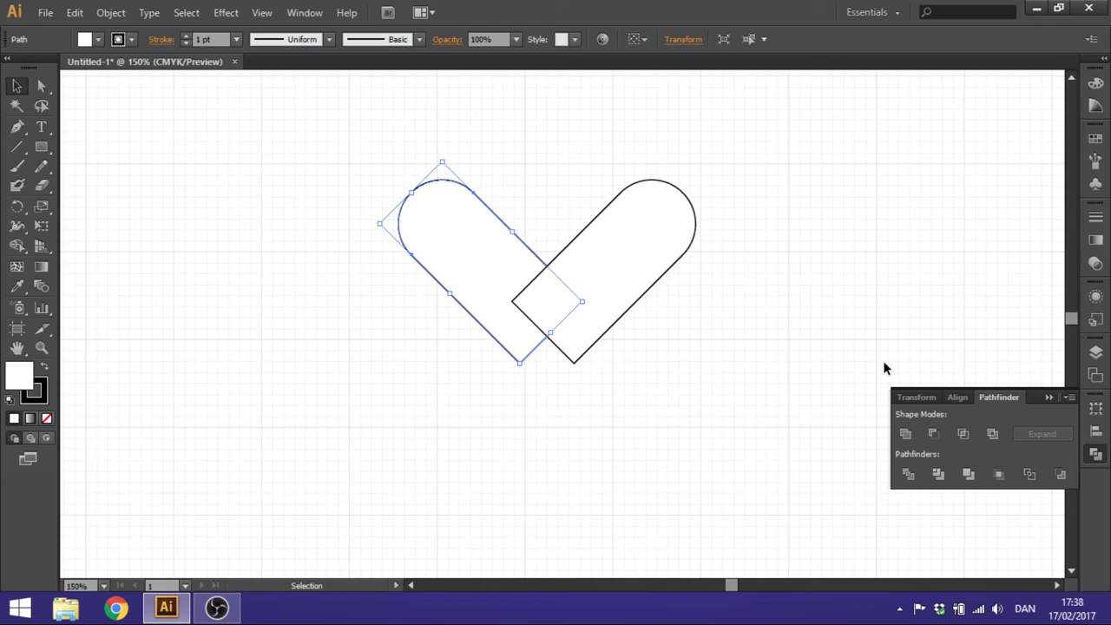
key(shift)
key(shift+Right)
key(shift+Right)
key(shift+Right)
key(shift+Right)
key(shift+Right)
key(shift+Right)
key(shift+Right)
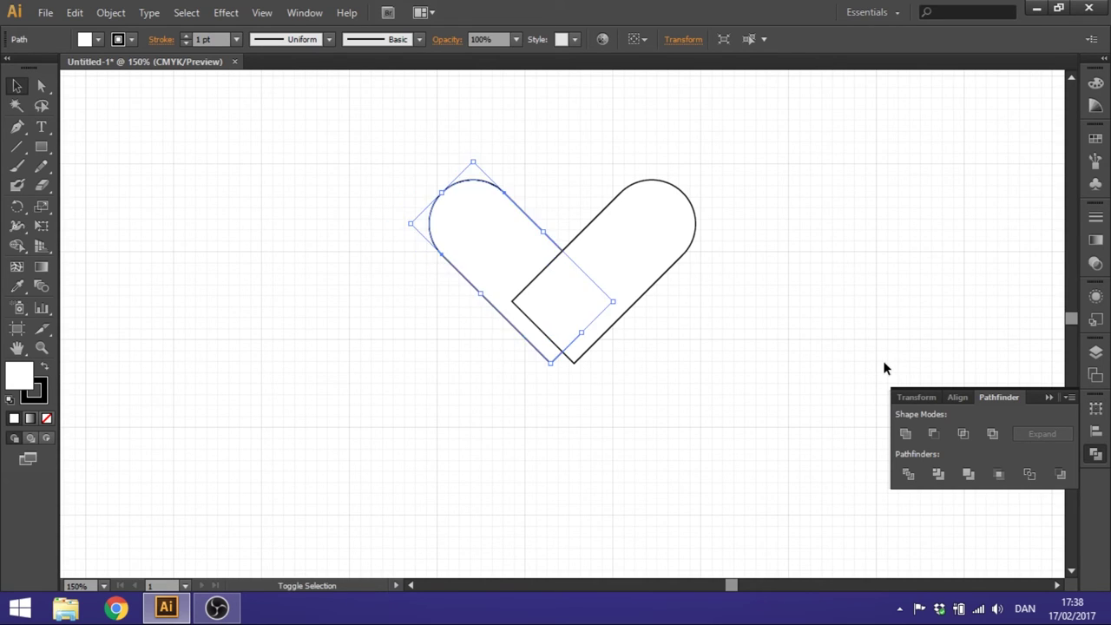
key(shift+Right)
key(shift+Right)
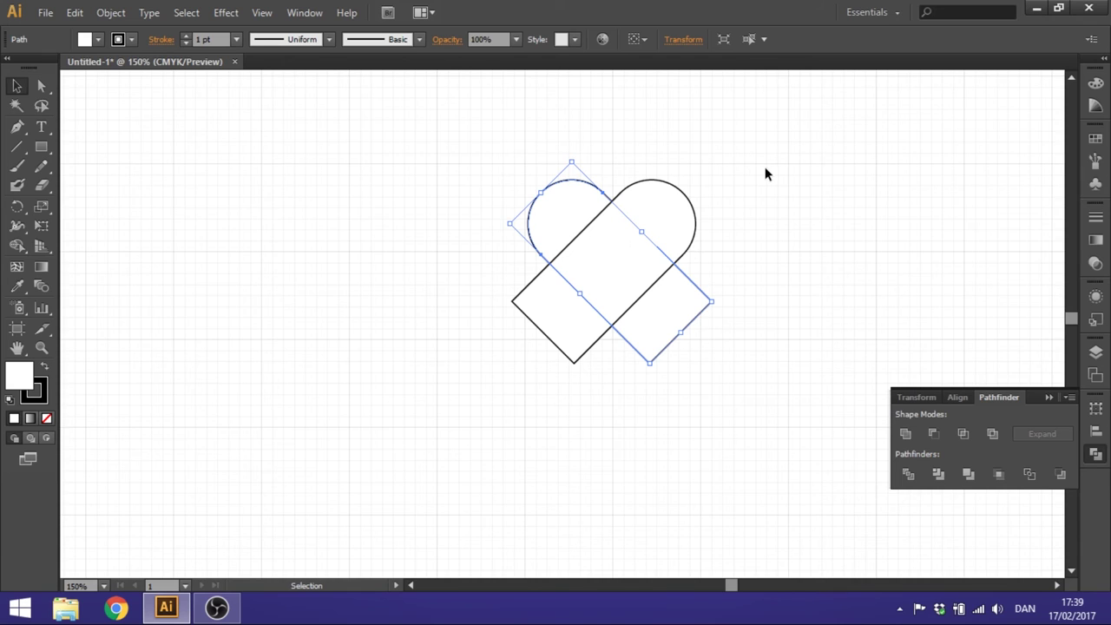
click(743, 196)
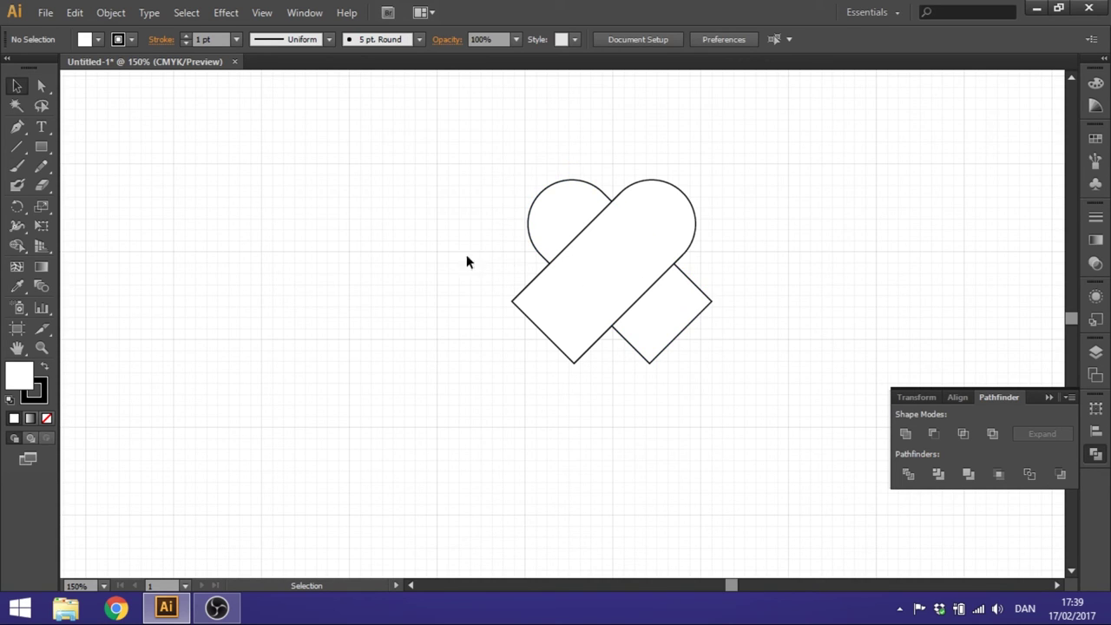
Select all shapes and use the Shape Builder to delete the two lower protruding rectangular pieces
mouse_move(448, 157)
mouse_down()
mouse_move(774, 369)
mouse_move(777, 388)
mouse_up()
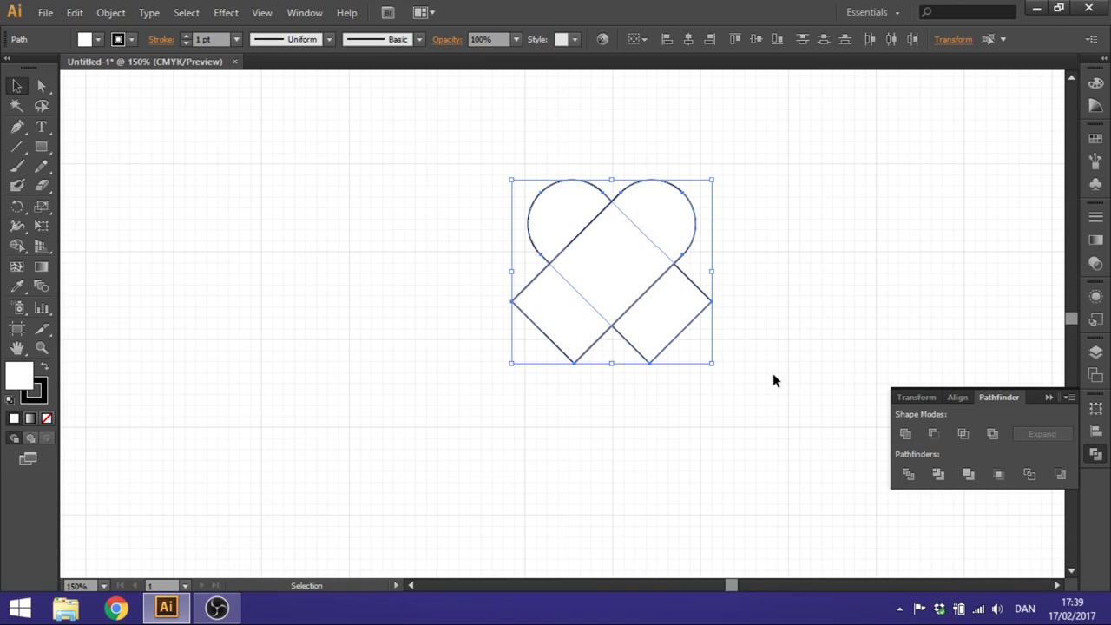
click(18, 247)
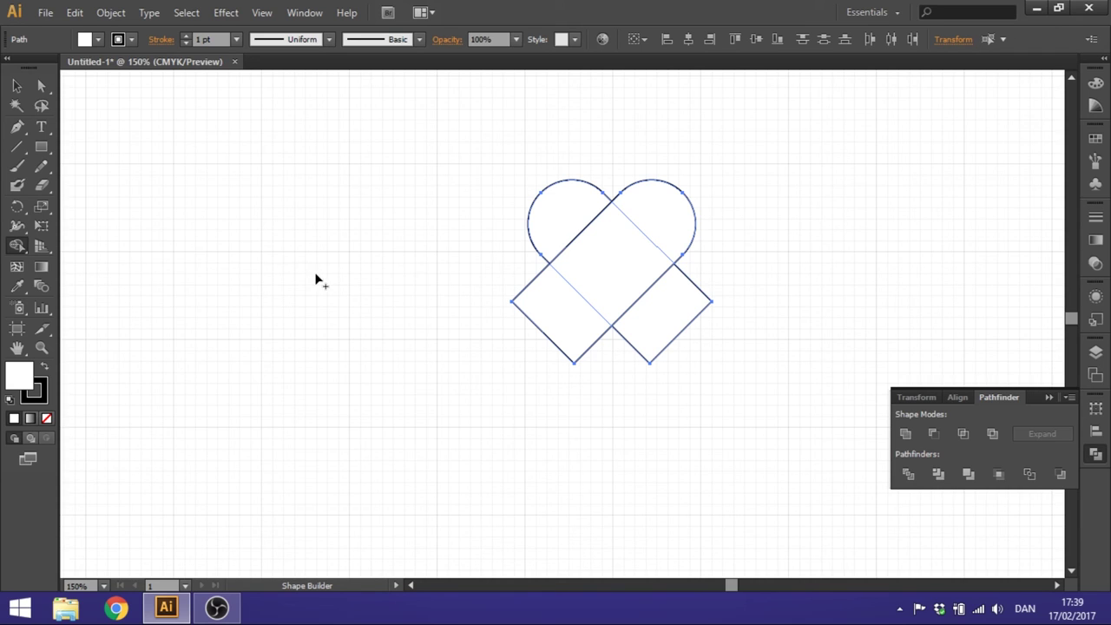
alt+click(566, 318)
alt+click(668, 323)
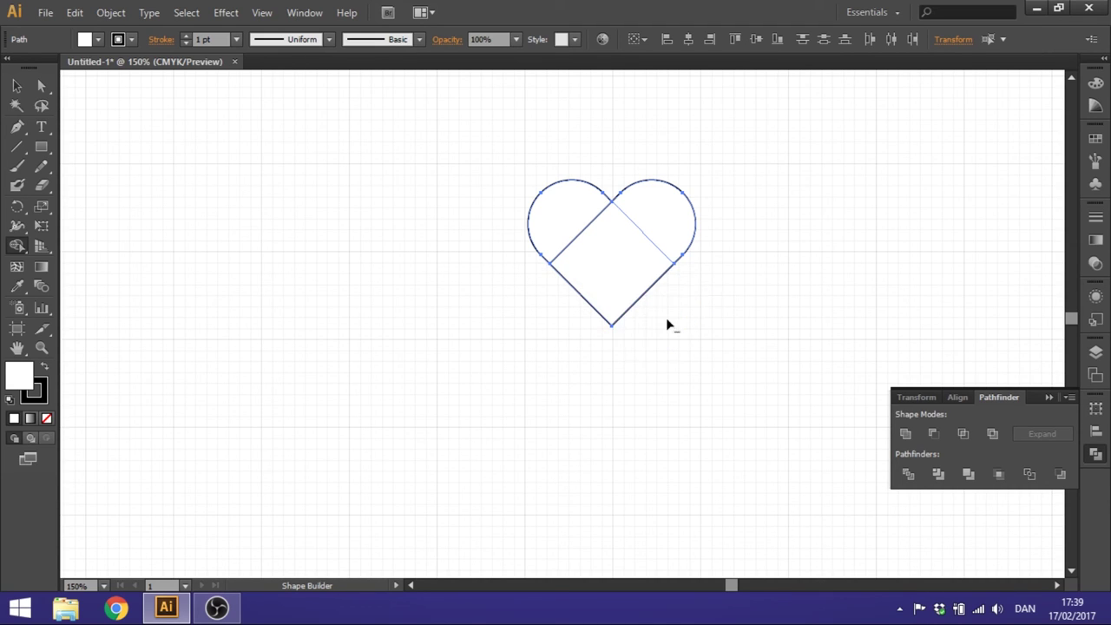
click(15, 88)
click(449, 299)
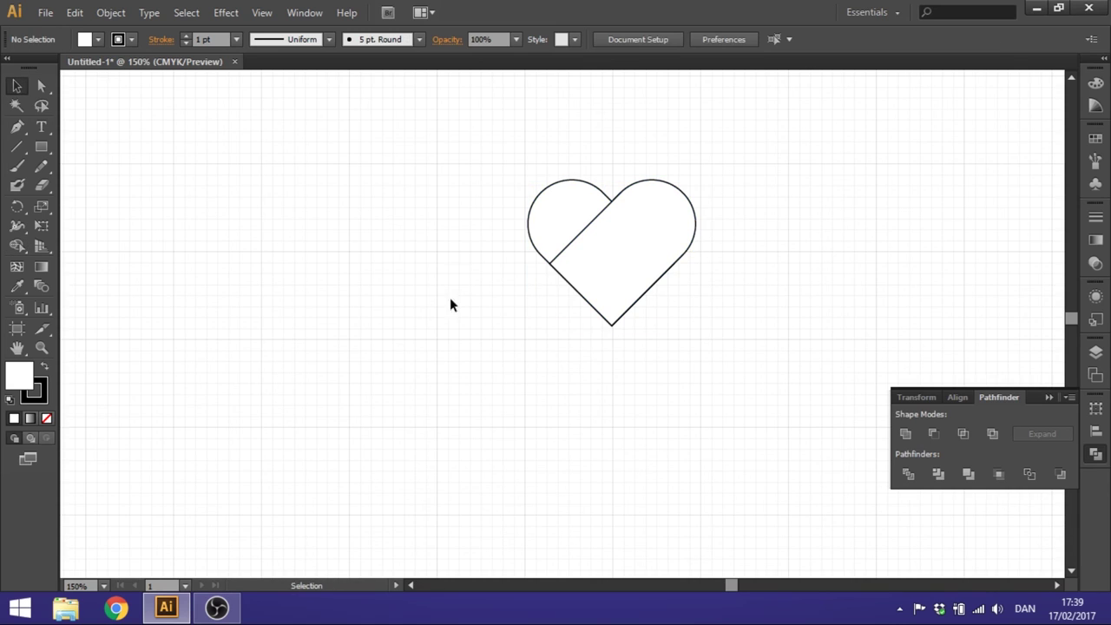
Select both heart pieces and Unite them in Pathfinder into one seamless heart path
click(562, 233)
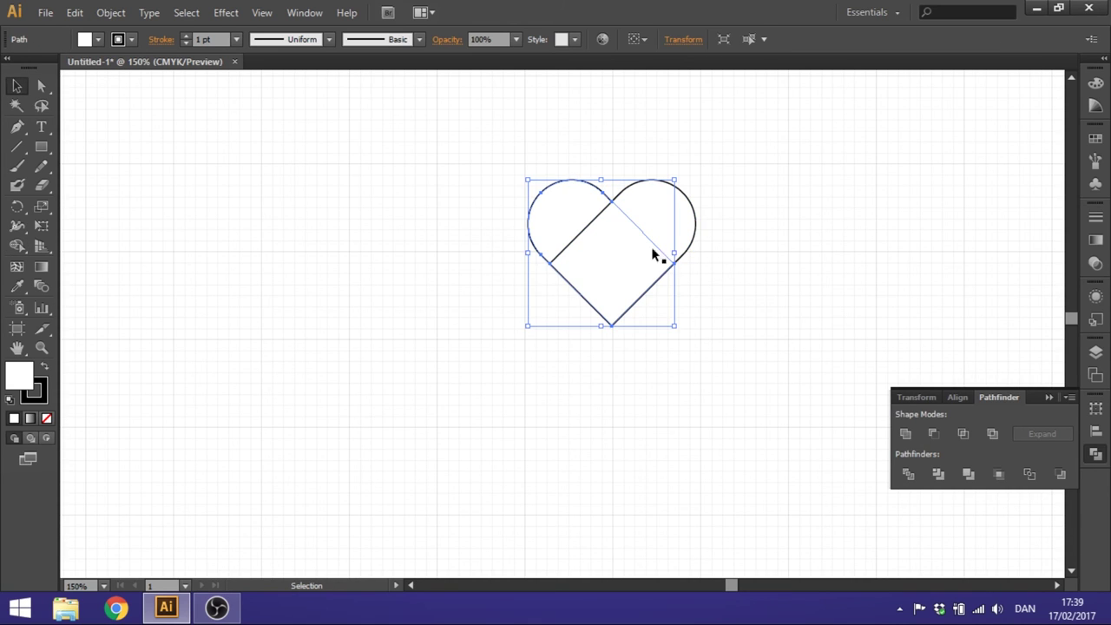
click(682, 227)
click(774, 180)
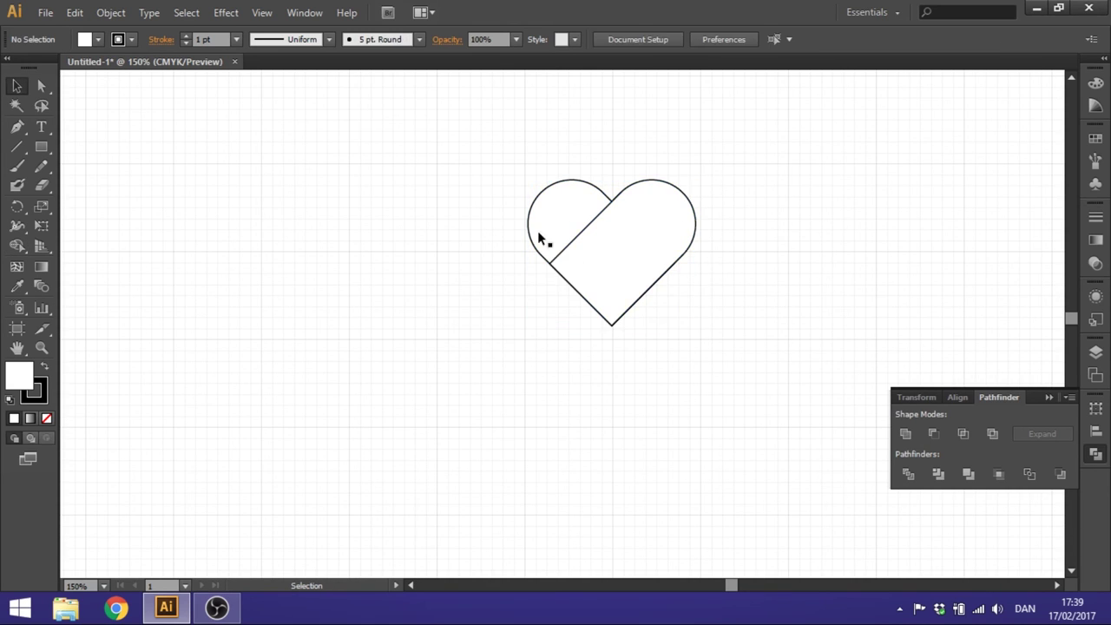
click(562, 217)
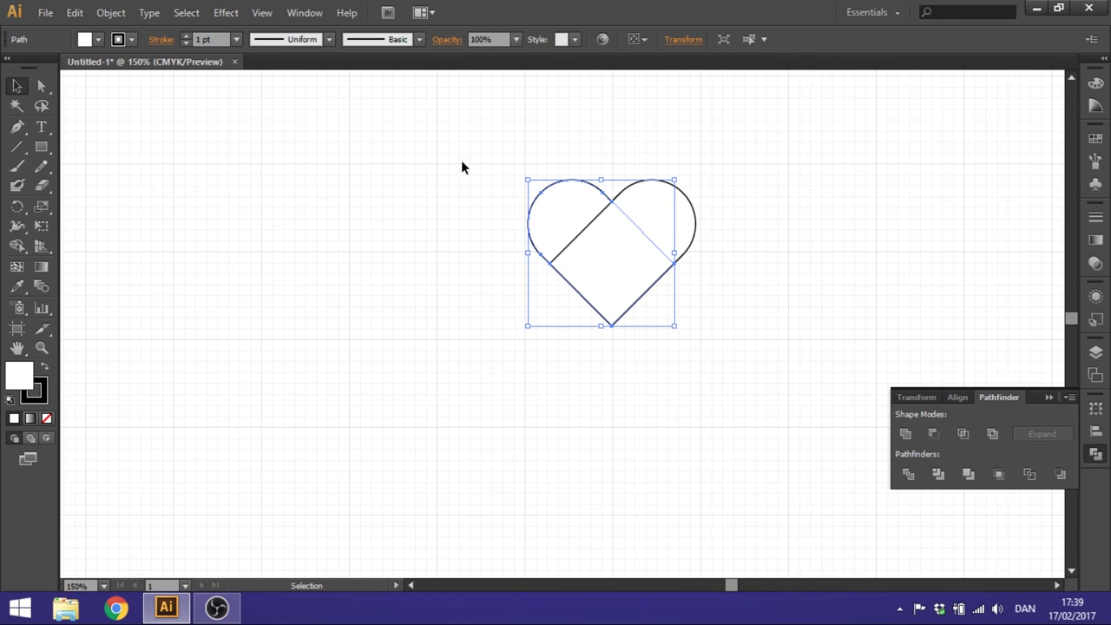
drag(444, 156, 781, 352)
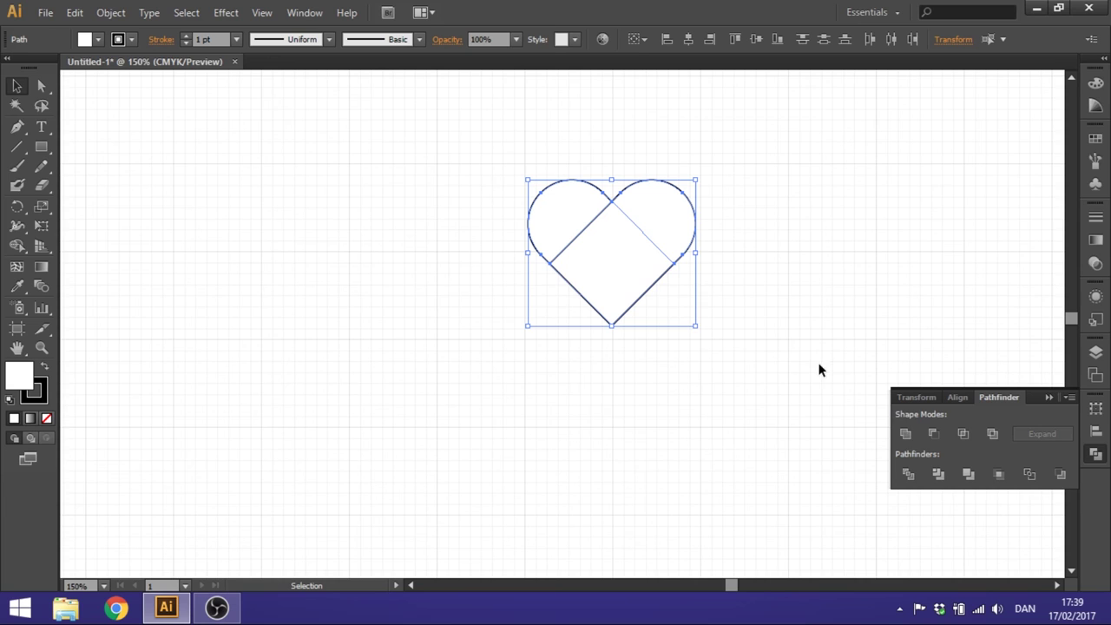
click(903, 432)
click(806, 294)
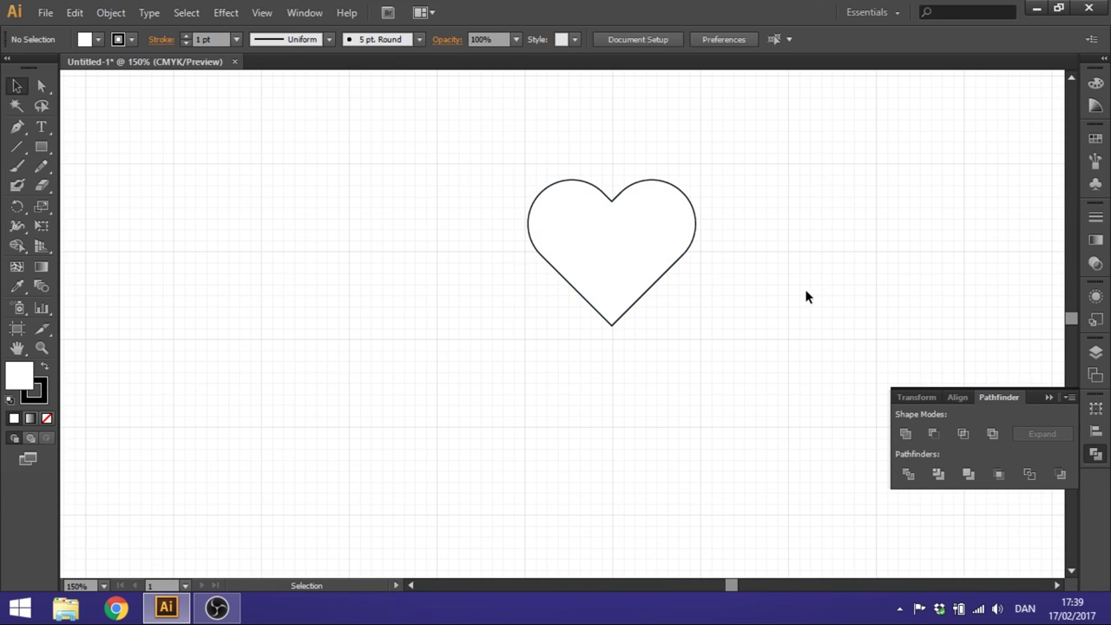
click(643, 244)
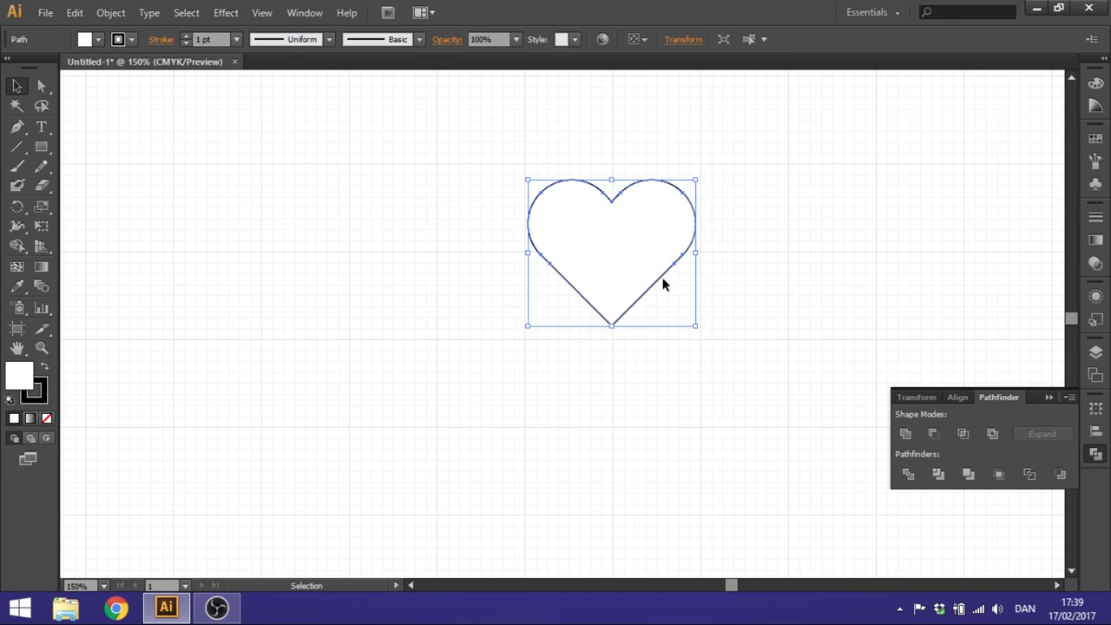
Fill the heart with coral red #EA6868 from the Color Picker
double_click(24, 379)
mouse_move(498, 265)
mouse_down()
mouse_move(446, 209)
mouse_move(456, 216)
mouse_up()
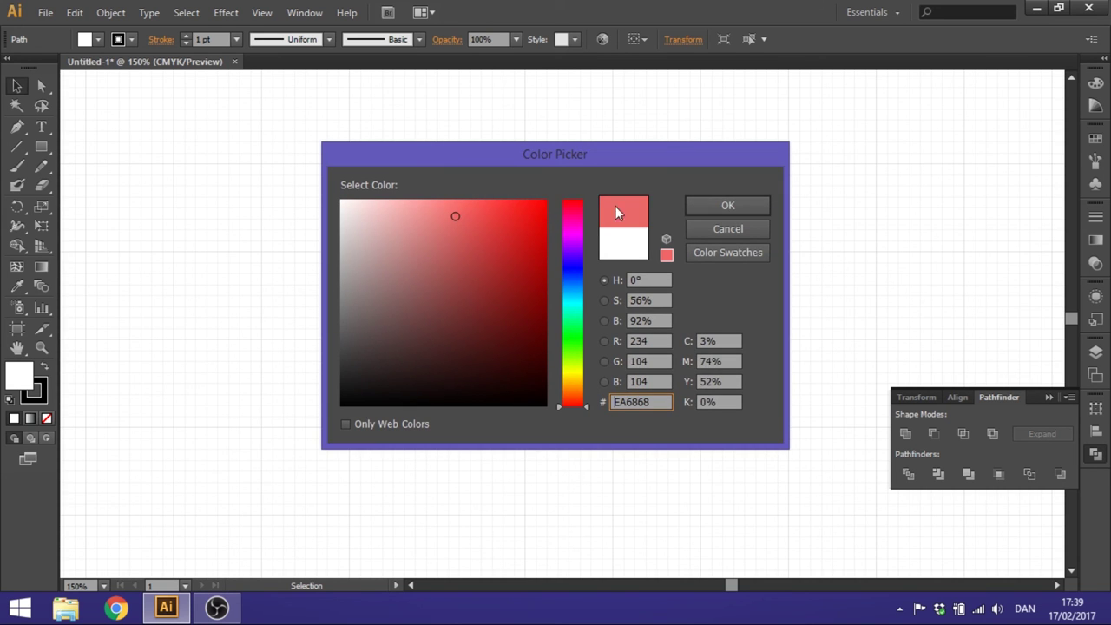
click(727, 208)
Set the heart's stroke to None and check the finished solid heart
click(44, 395)
click(46, 419)
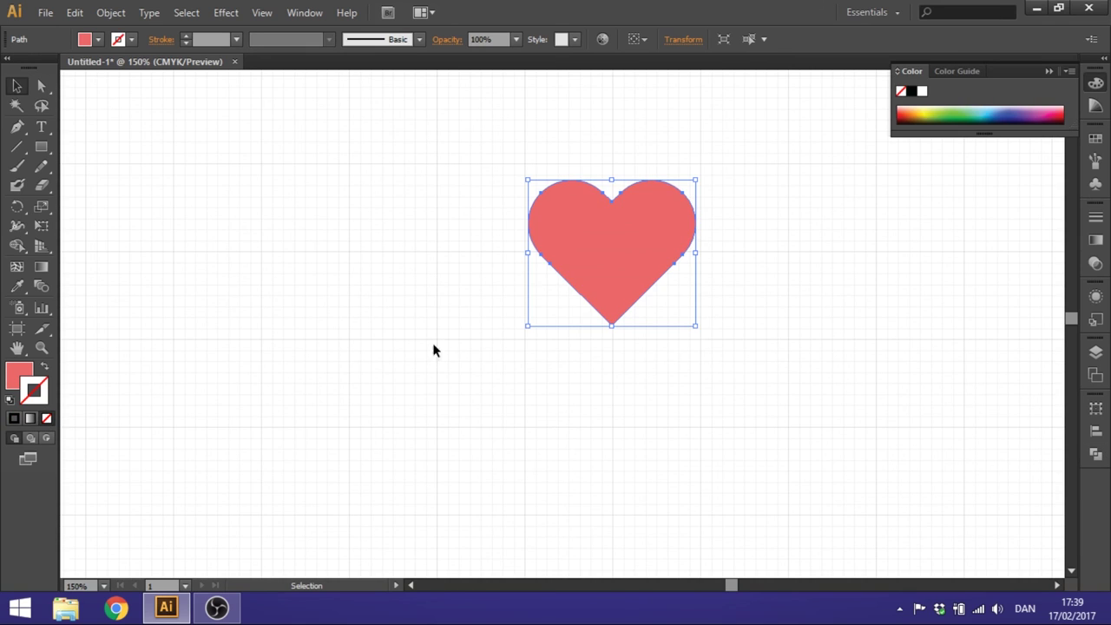
click(452, 324)
click(628, 261)
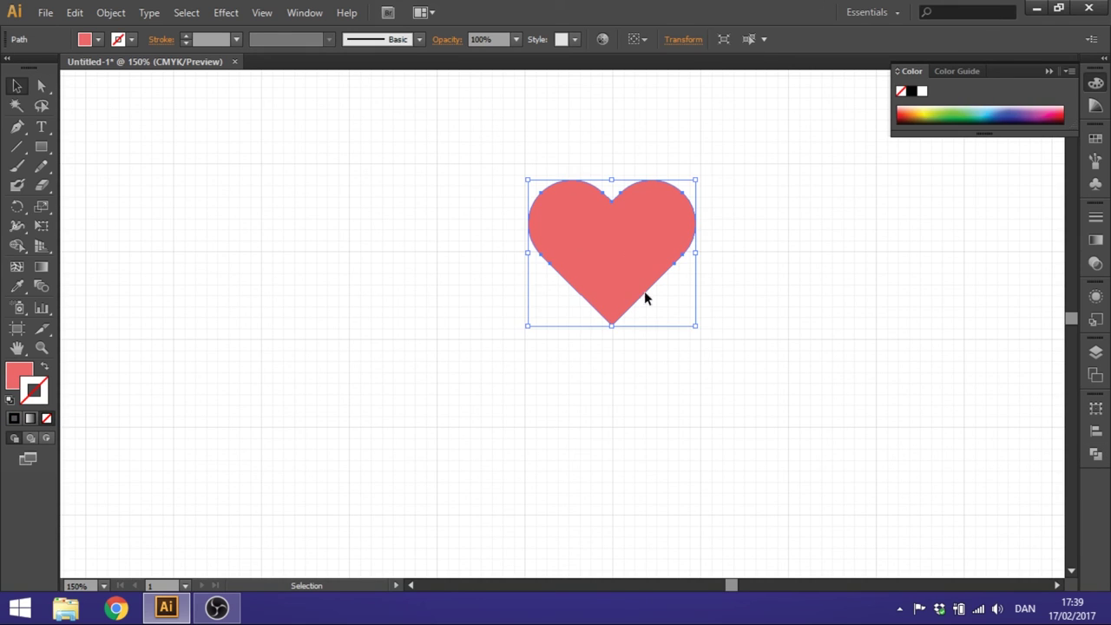
click(790, 245)
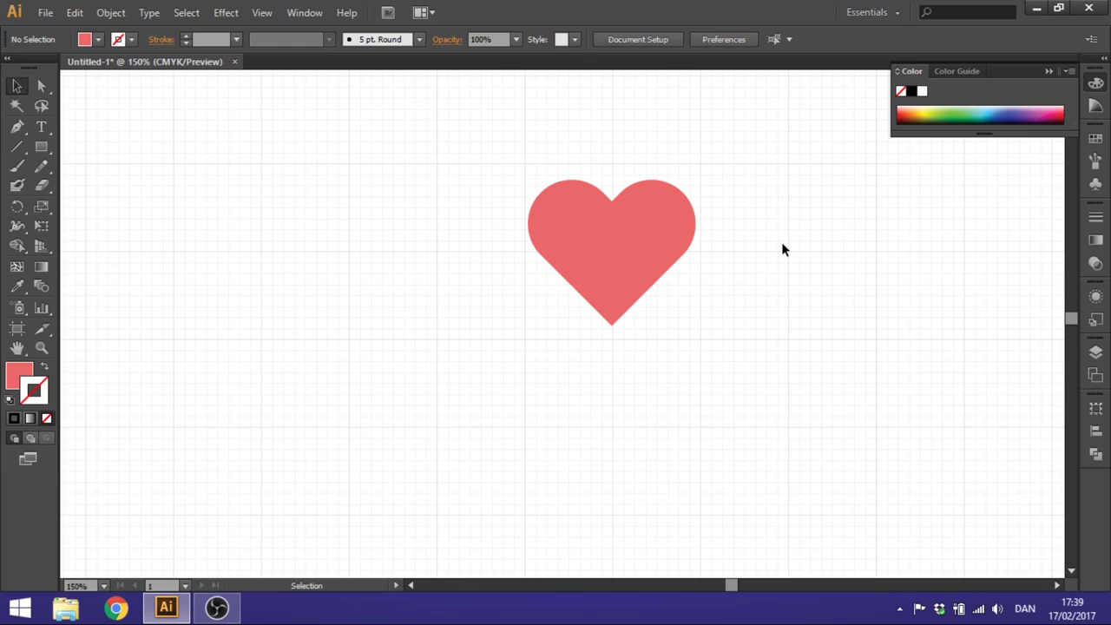